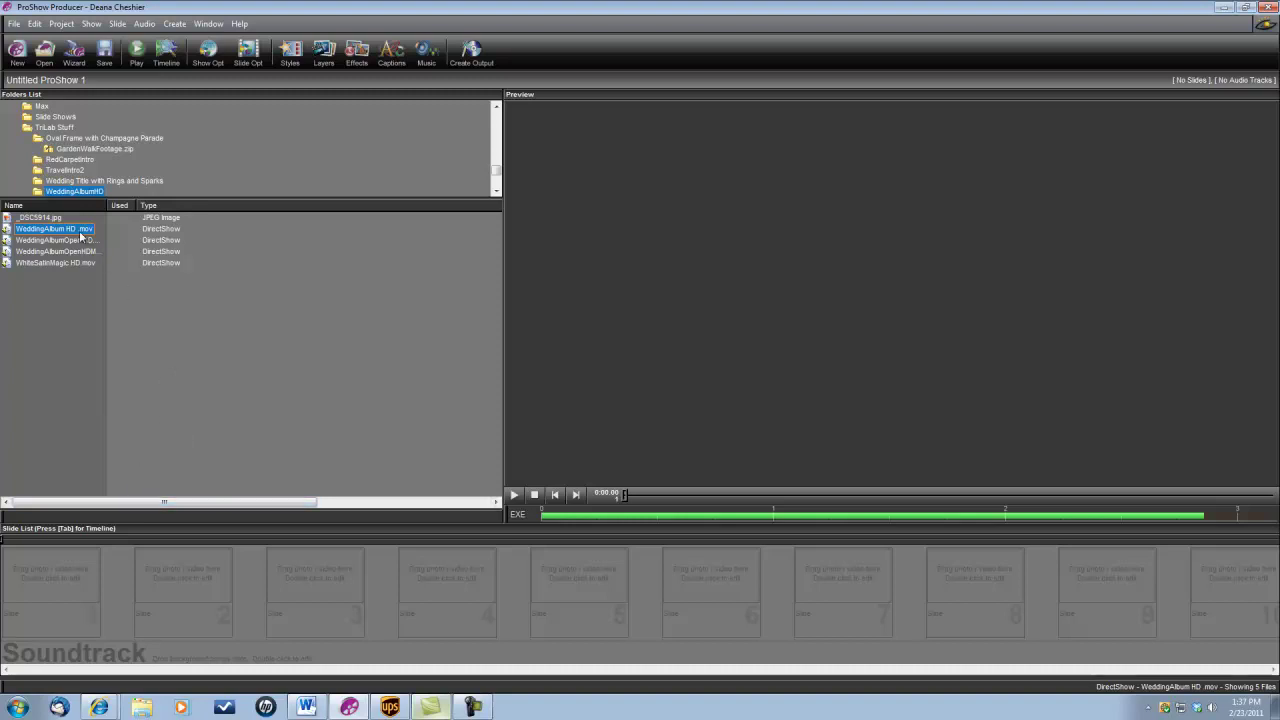
Add WeddingAlbum HD.mov as slide 1, lock its length to the 12.012-second video, and use a Cut transition.
mouse_move(77, 229)
left_mouse_down()
mouse_move(78, 500)
mouse_move(62, 580)
left_mouse_up()
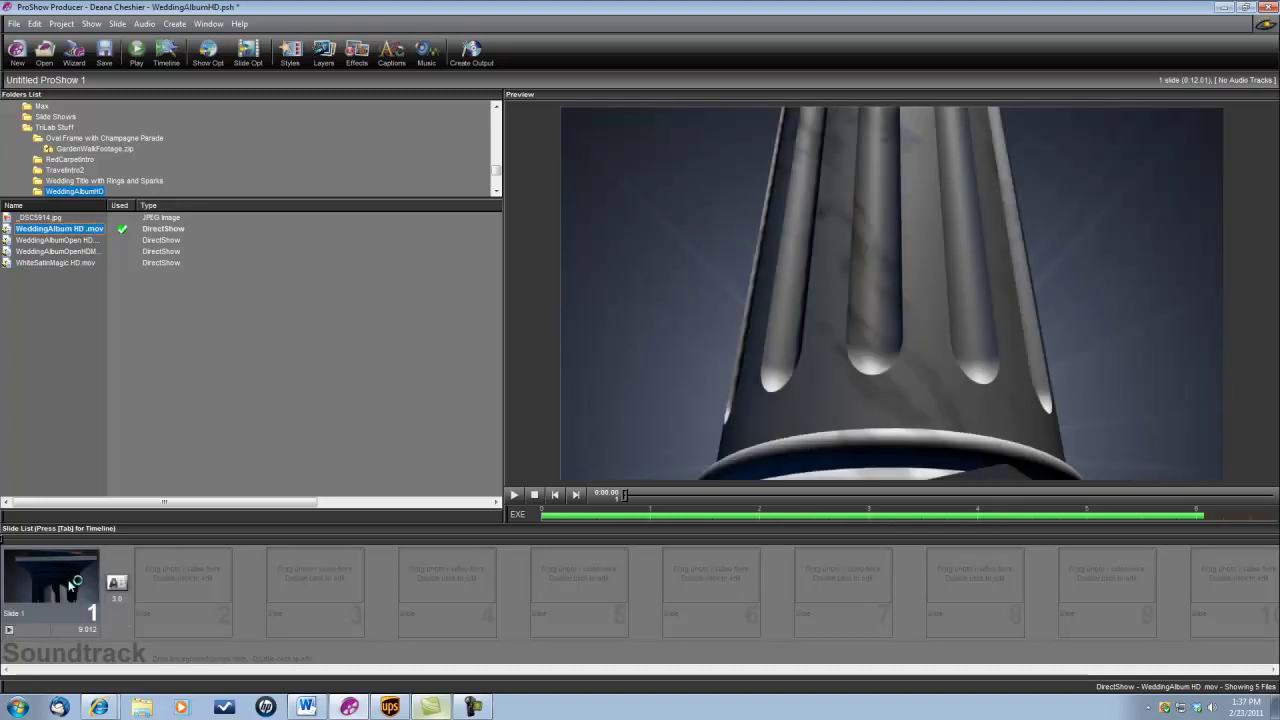
double_click(70, 585)
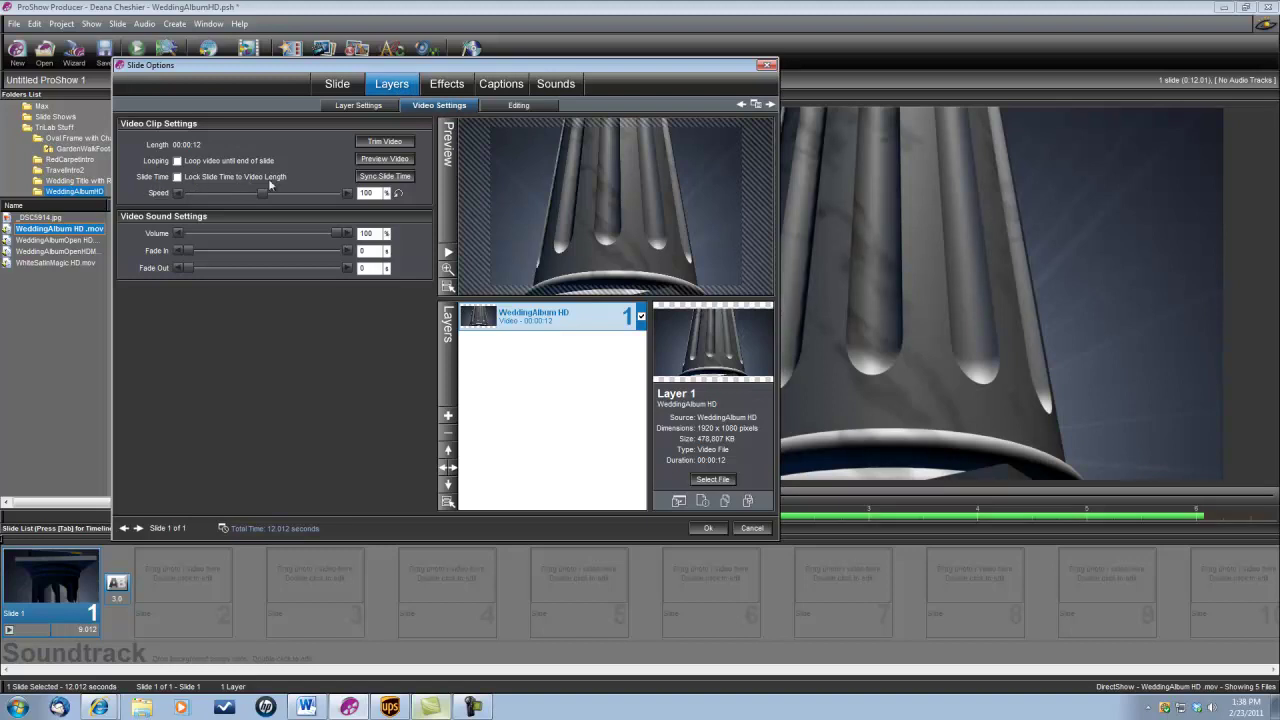
left_click(178, 177)
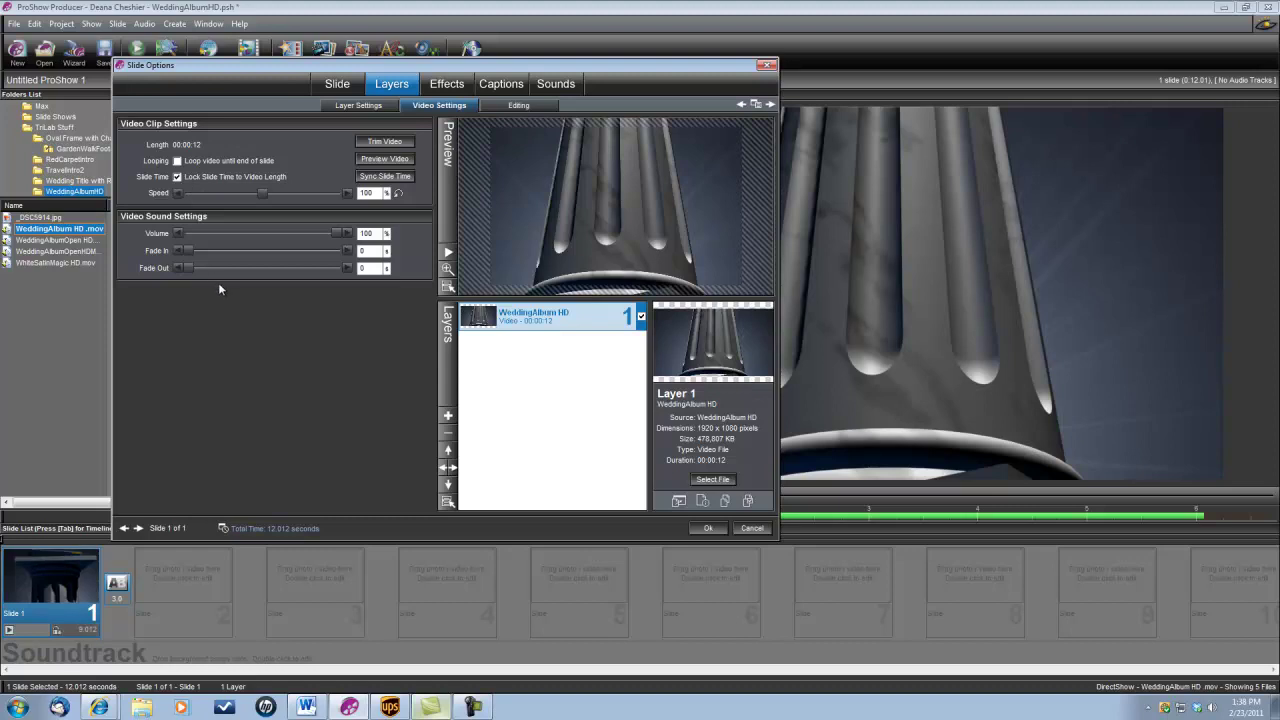
left_click(707, 529)
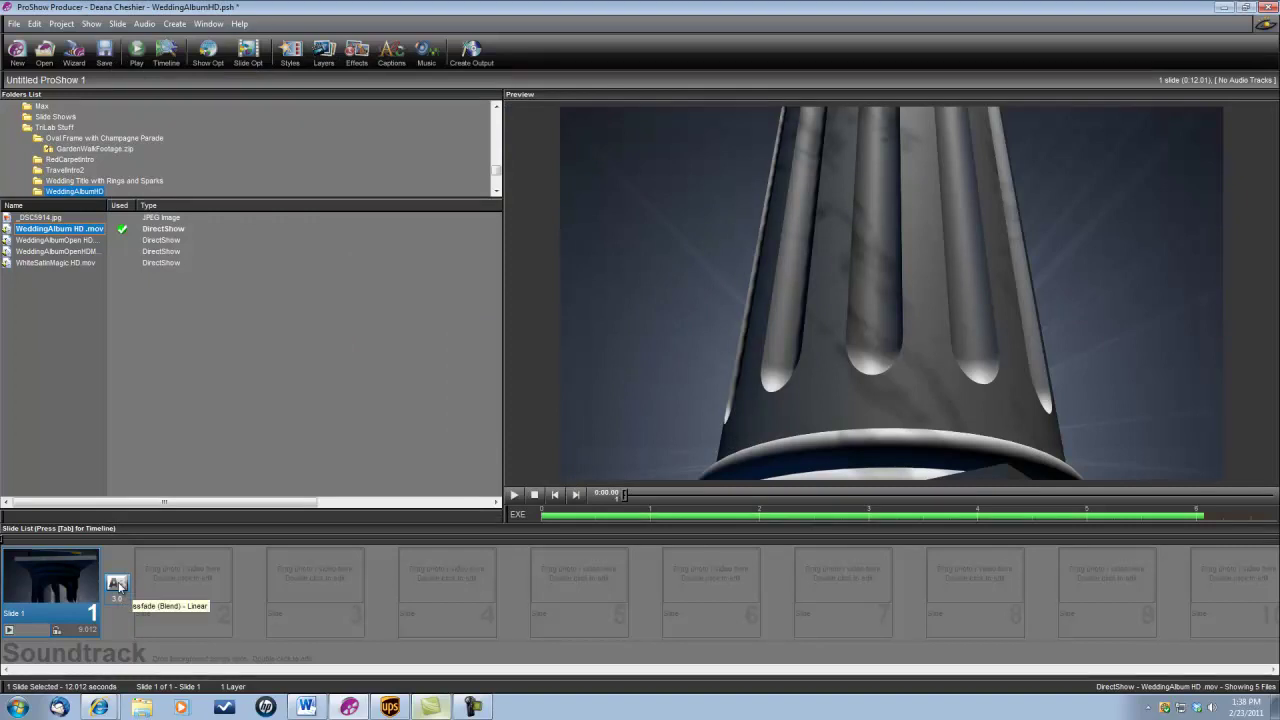
left_click(118, 585)
left_click(60, 585)
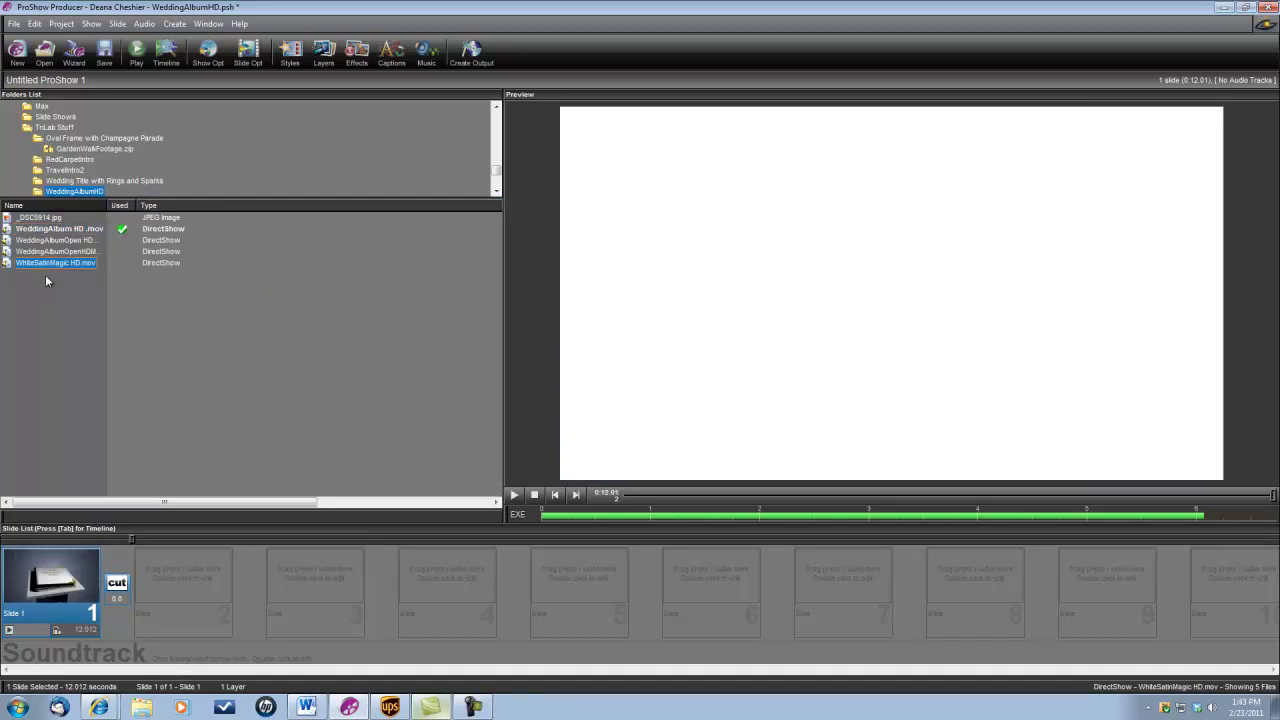
Place WhiteSatinMagic HD.mov in slot 2 and set that slide's duration to 10 seconds.
left_click_drag(52, 265, 172, 576)
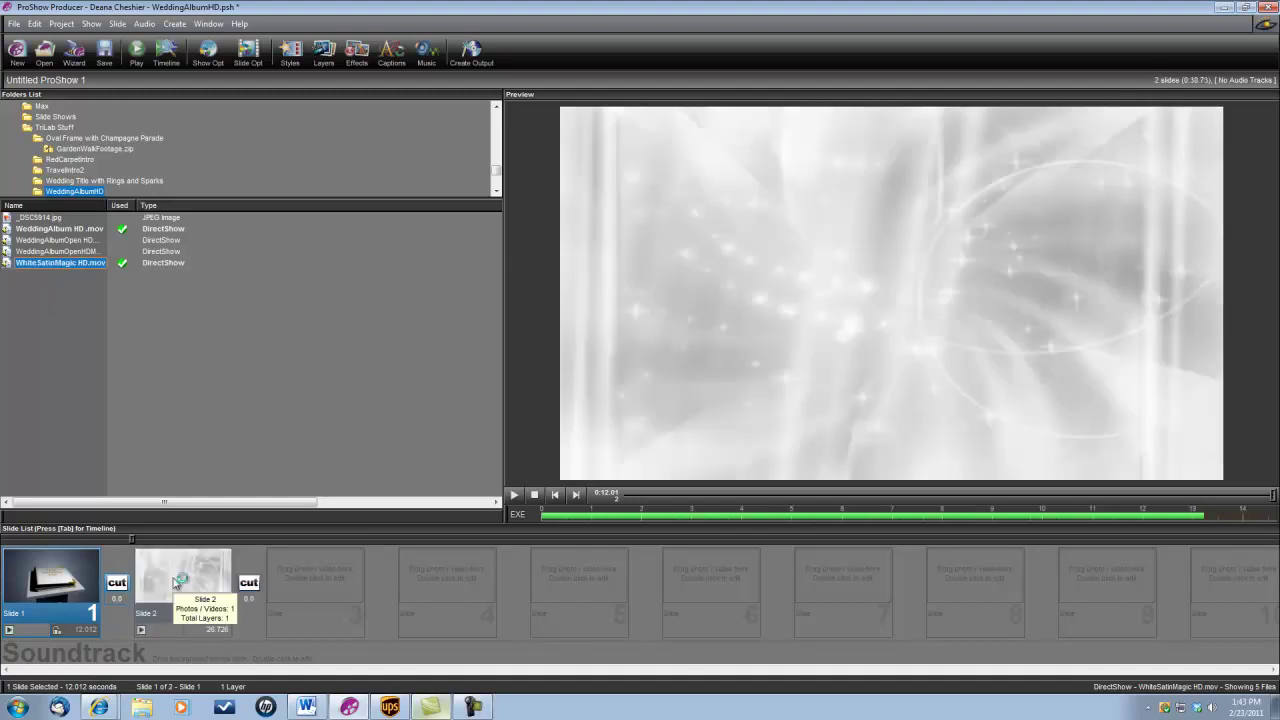
left_click(218, 630)
type("10")
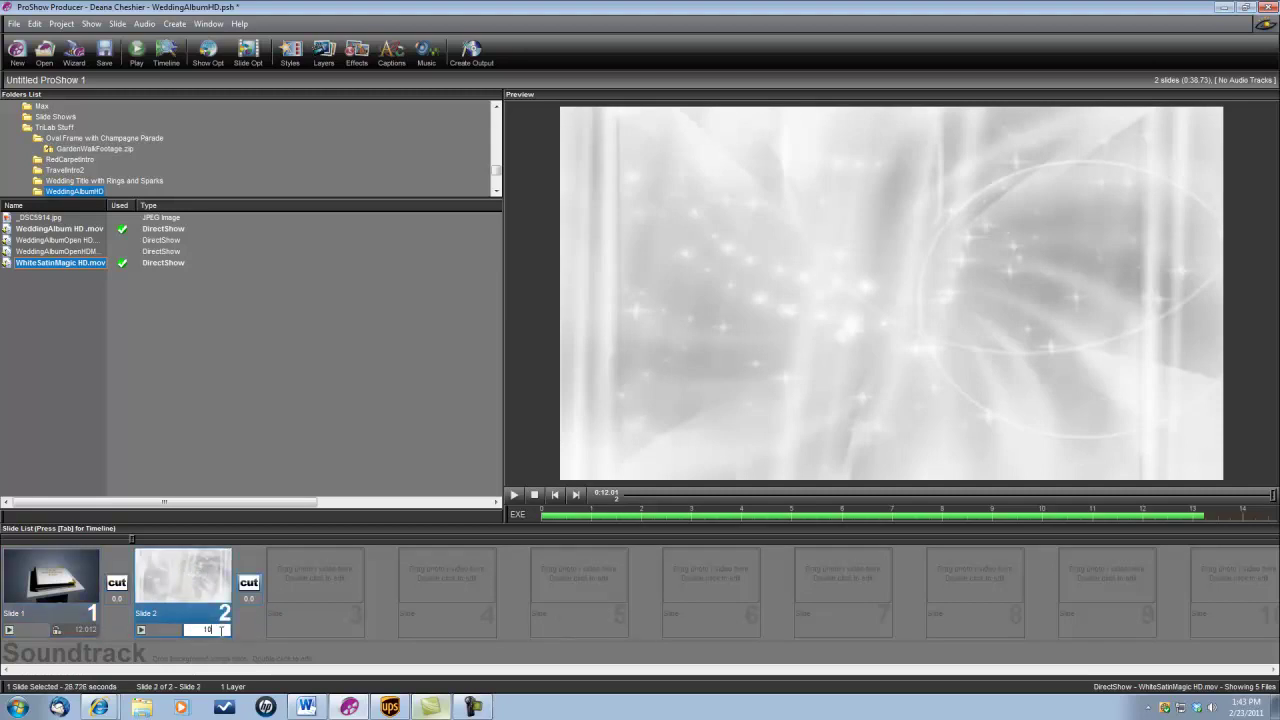
key("Return")
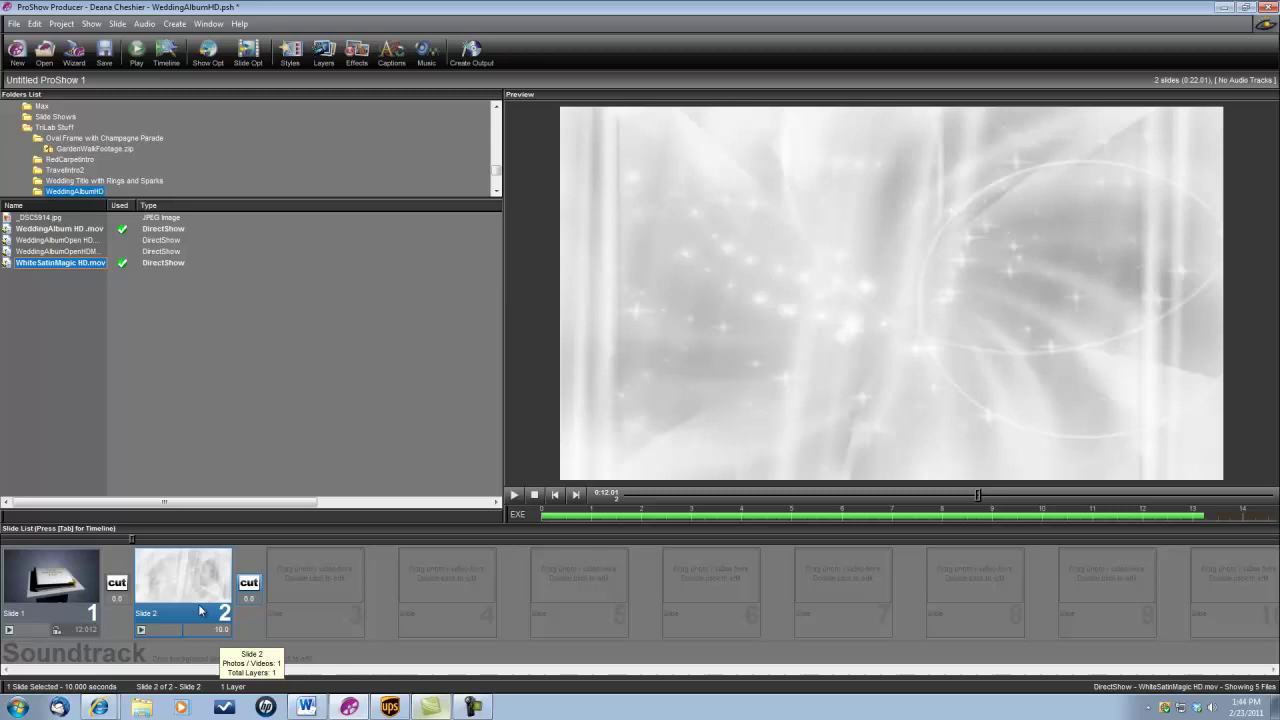
Layer the _DSC5914 couple photo over the satin video on slide 2 and zoom it to 75%.
double_click(186, 573)
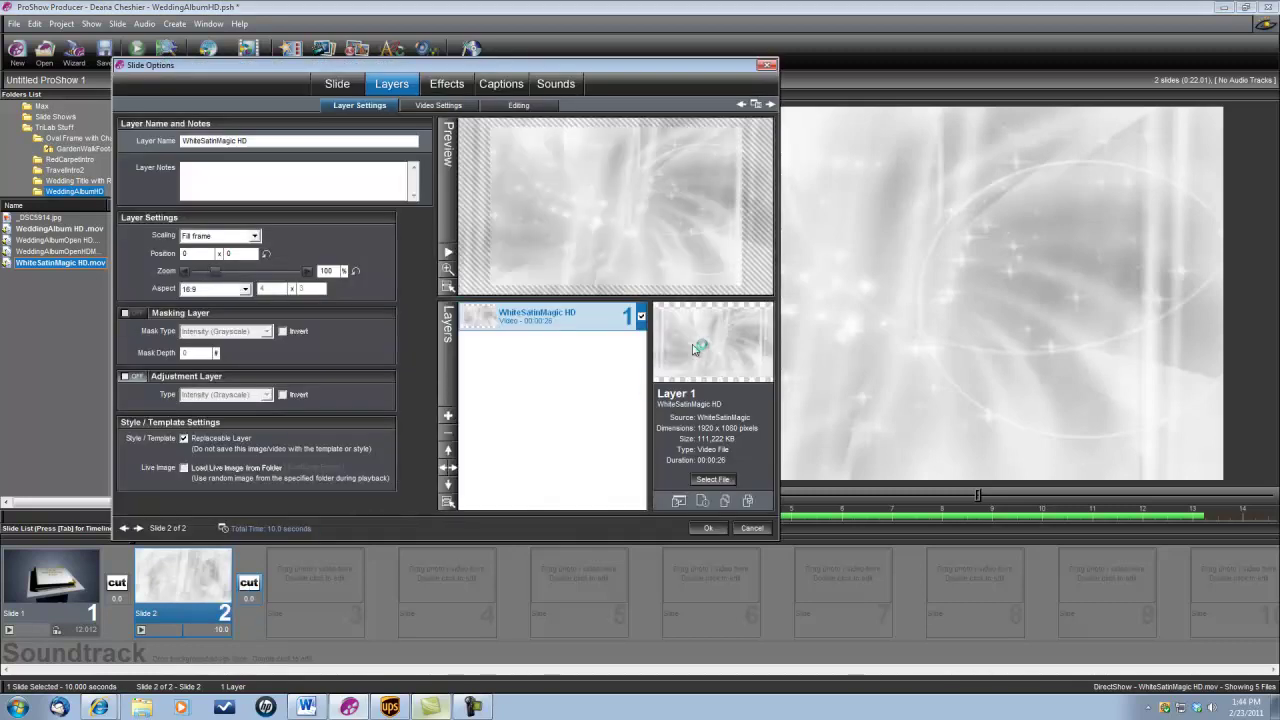
left_click(448, 417)
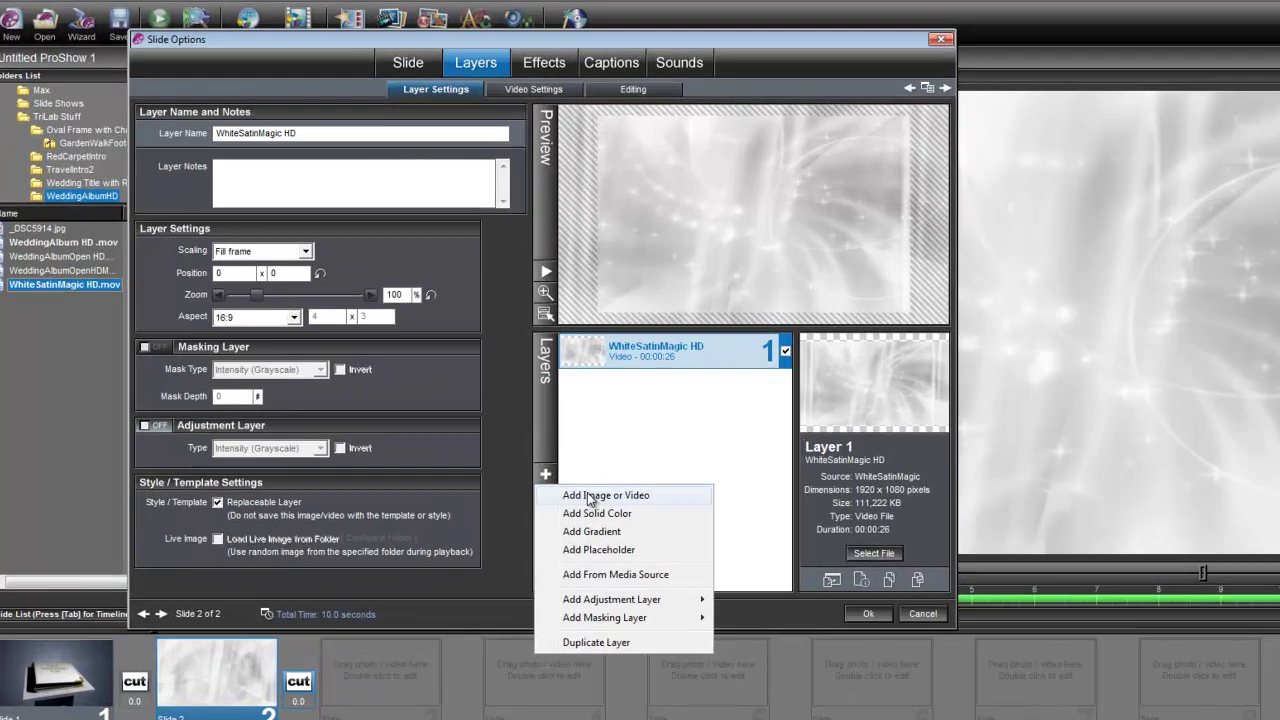
left_click(490, 452)
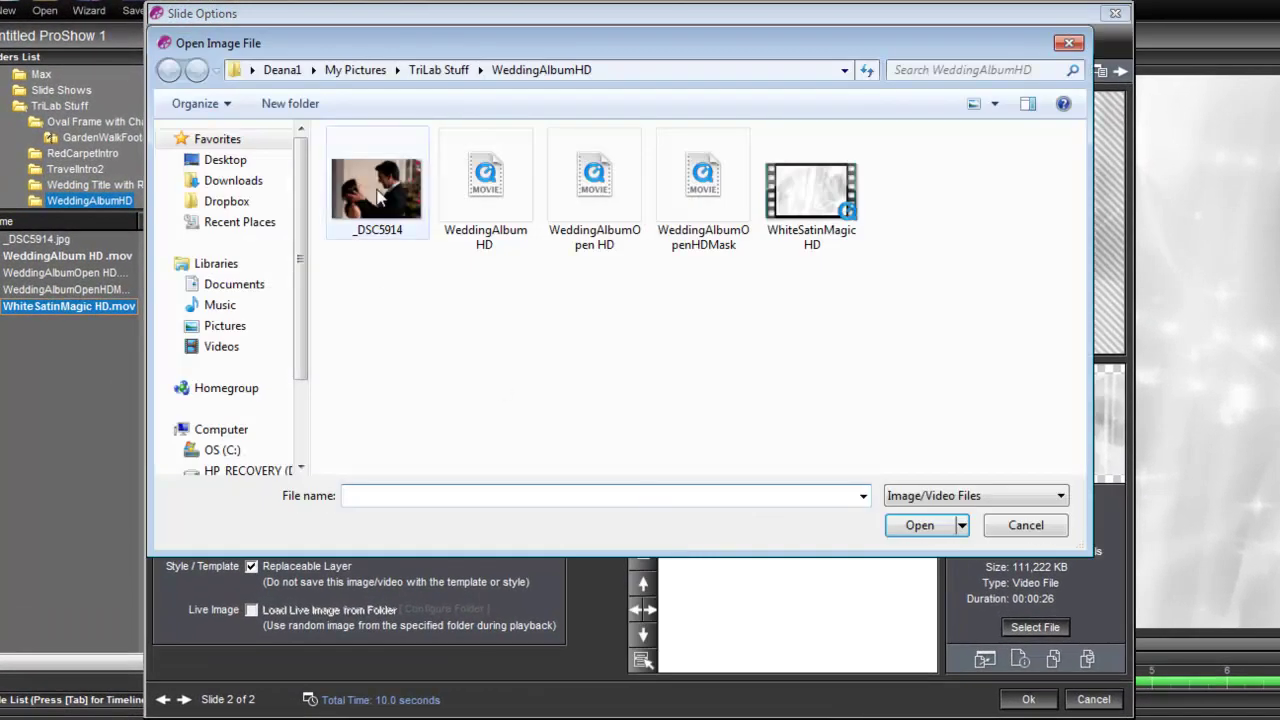
left_click(377, 197)
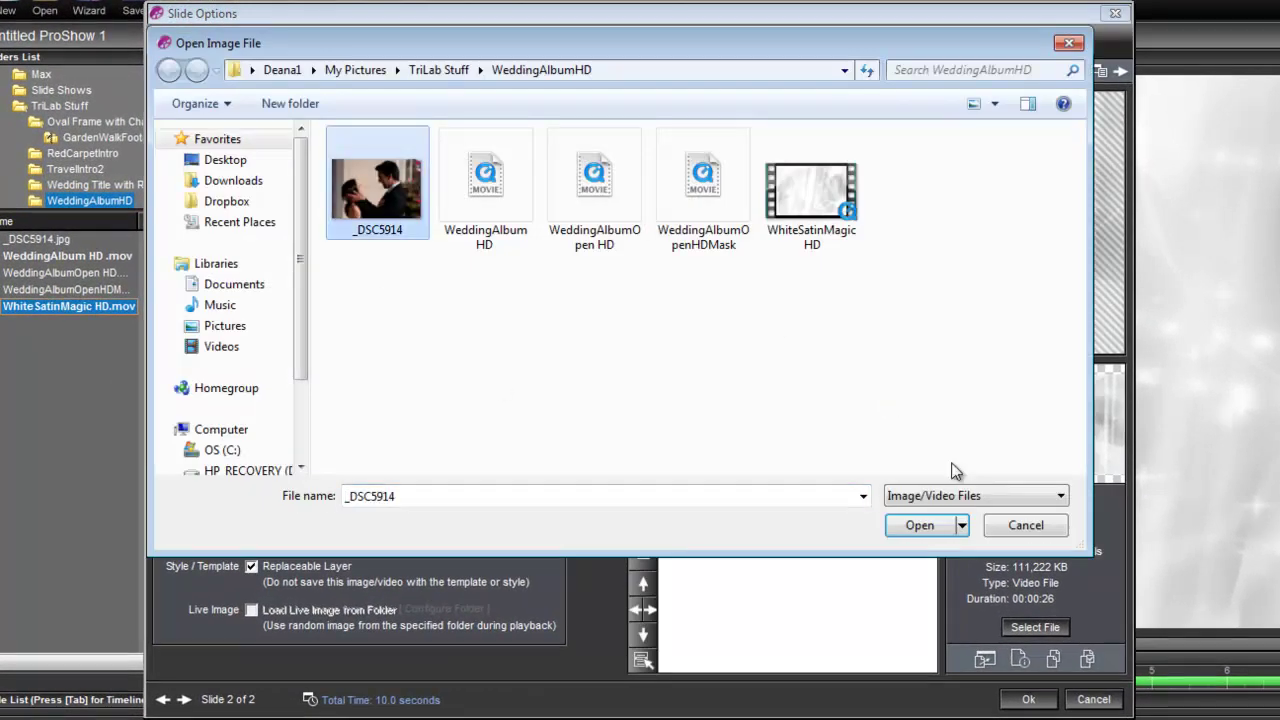
left_click(916, 527)
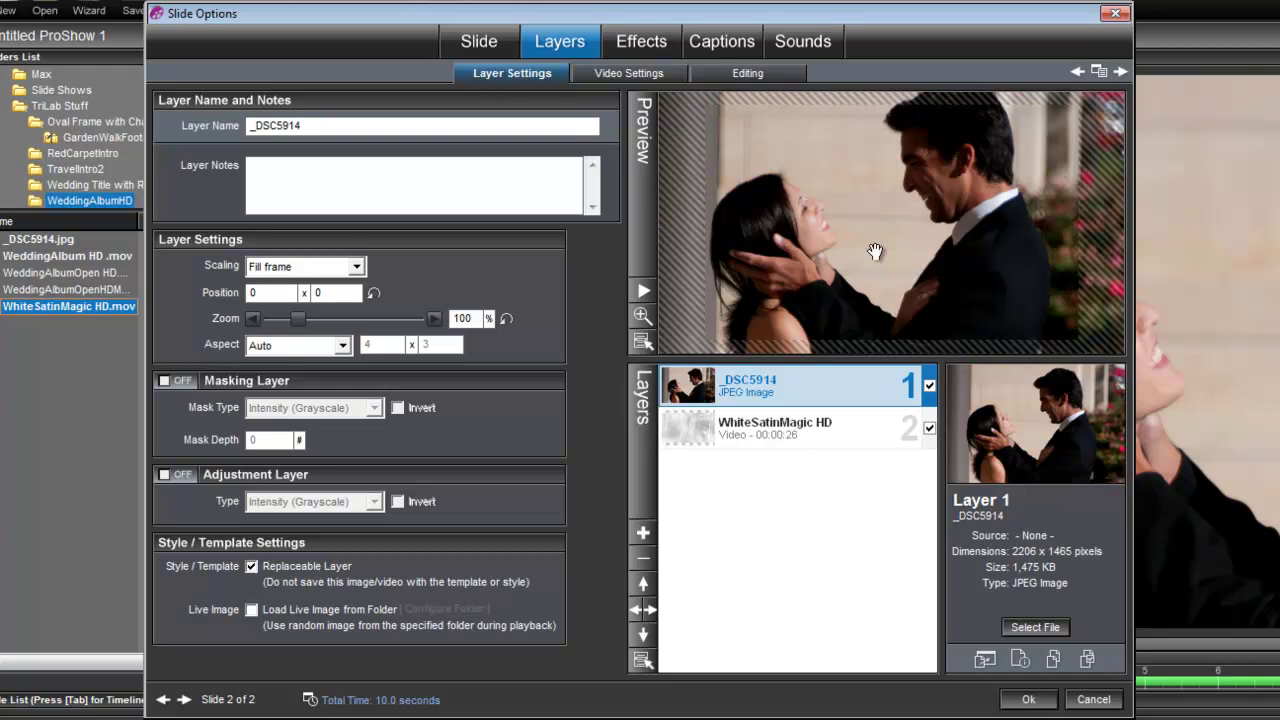
scroll(880, 240, "down", 2)
scroll(875, 250, "down", 3)
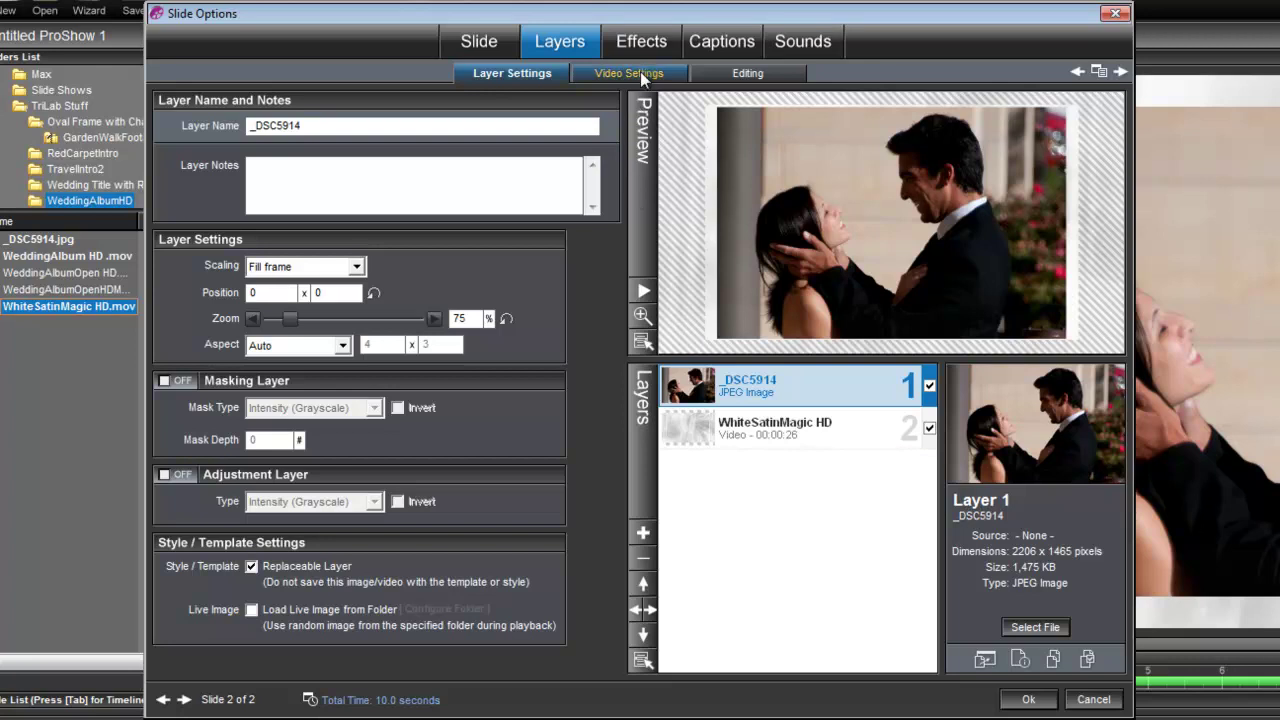
Lower the _DSC5914 photo layer's opacity to 60% in the Editing adjustments.
left_click(726, 72)
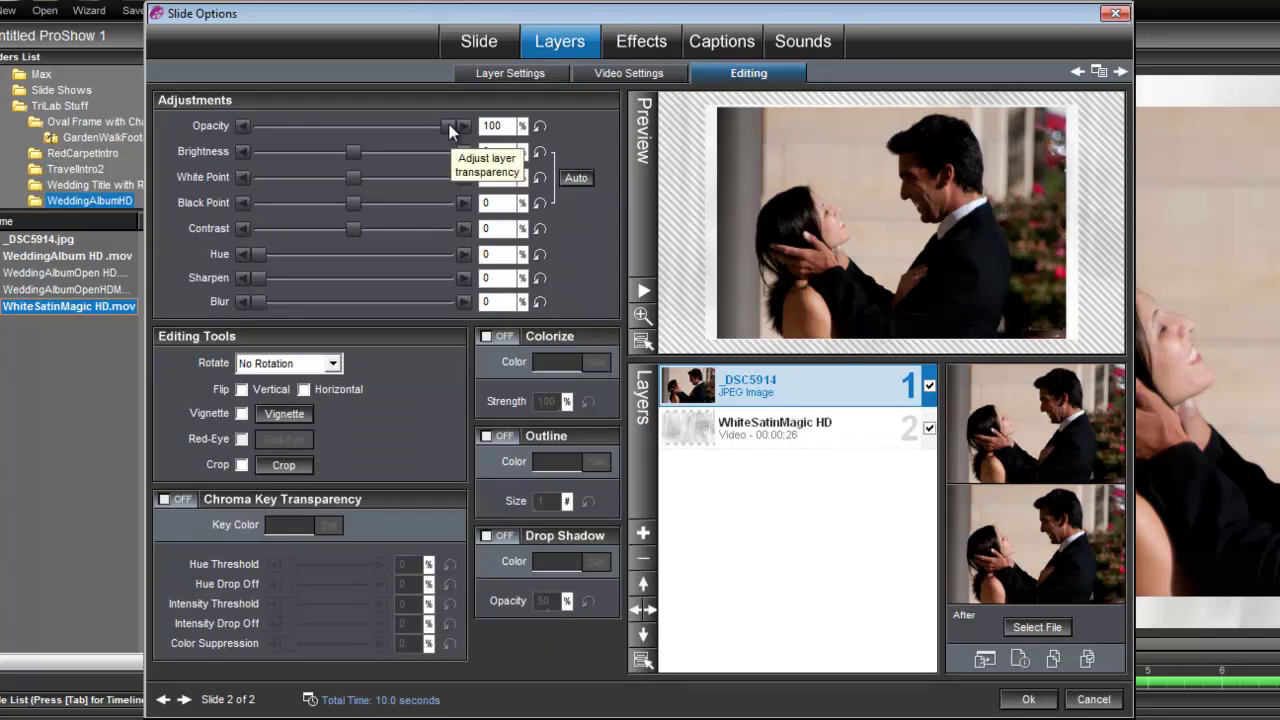
left_click_drag(449, 128, 366, 128)
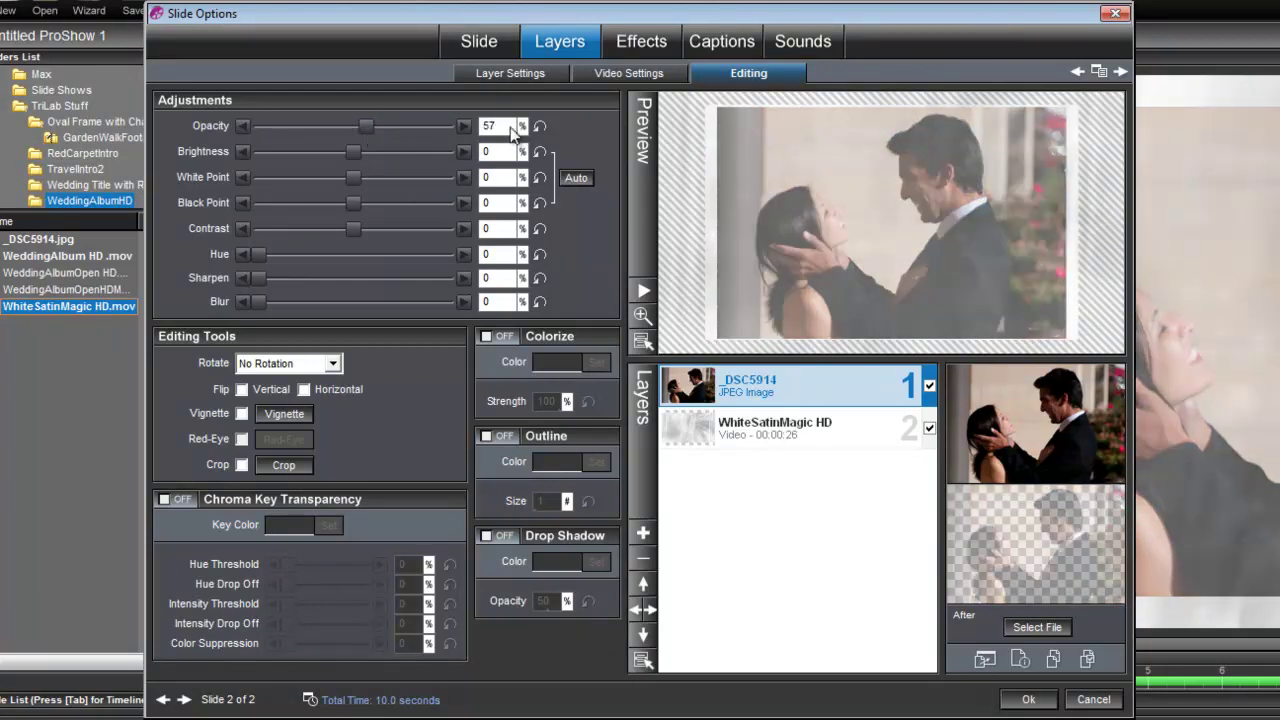
double_click(489, 121)
type("60")
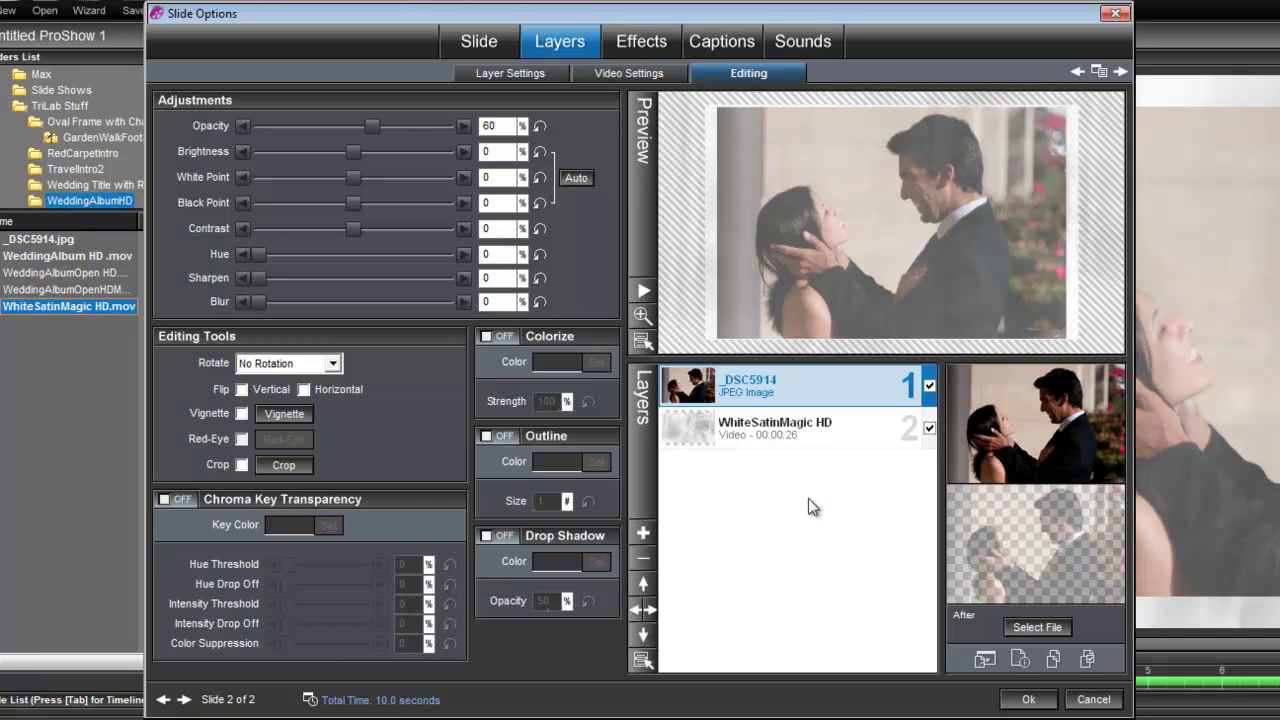
Add the WeddingAlbumOpen HD video as a new layer on slide 2.
left_click(643, 533)
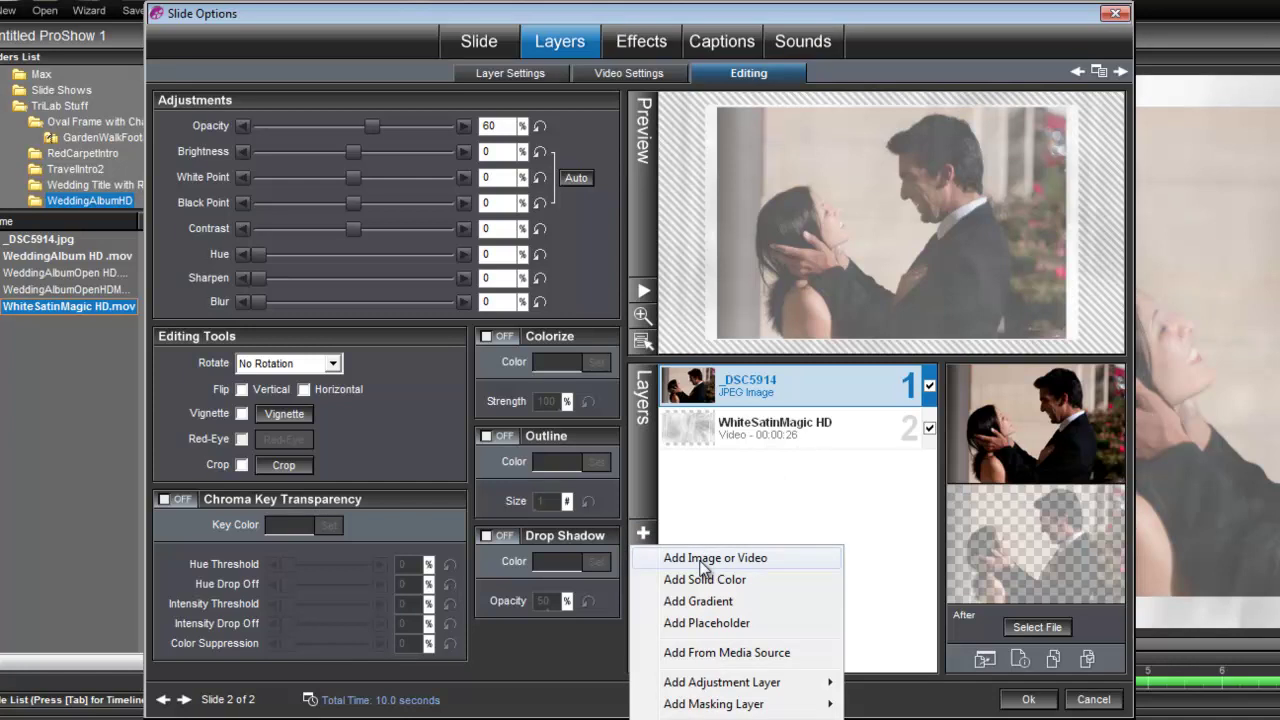
left_click(705, 562)
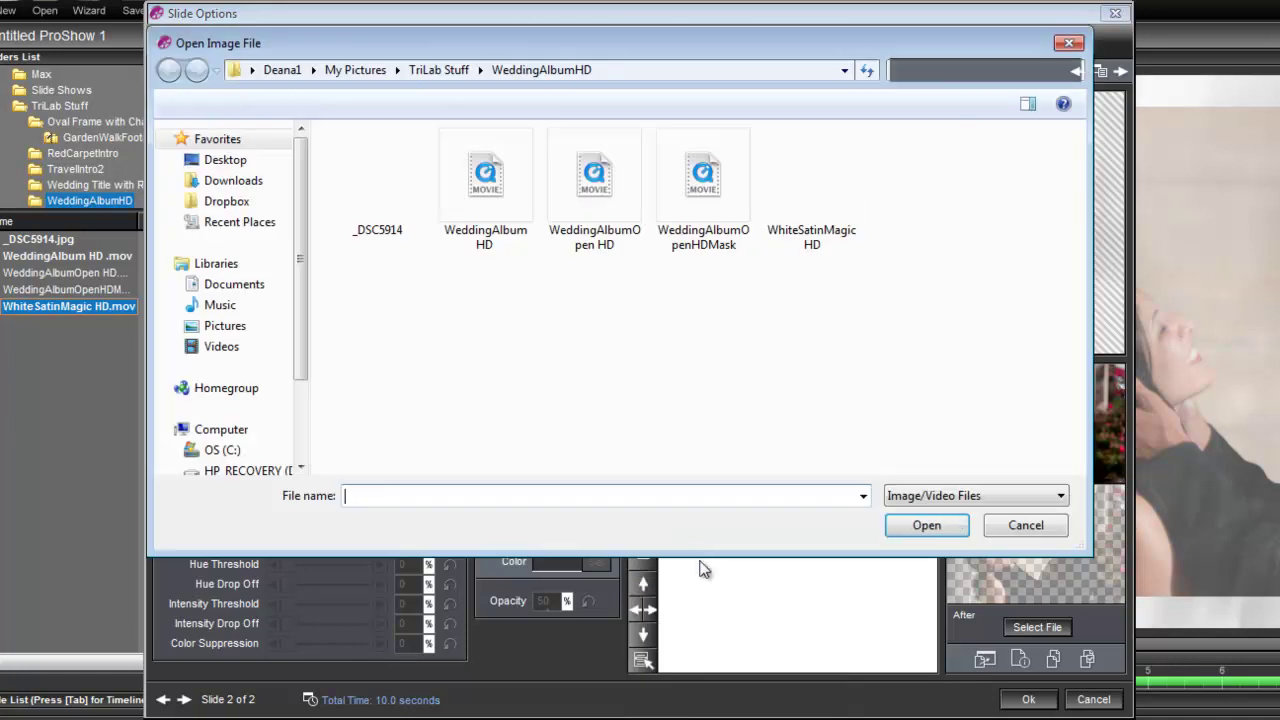
left_click(600, 190)
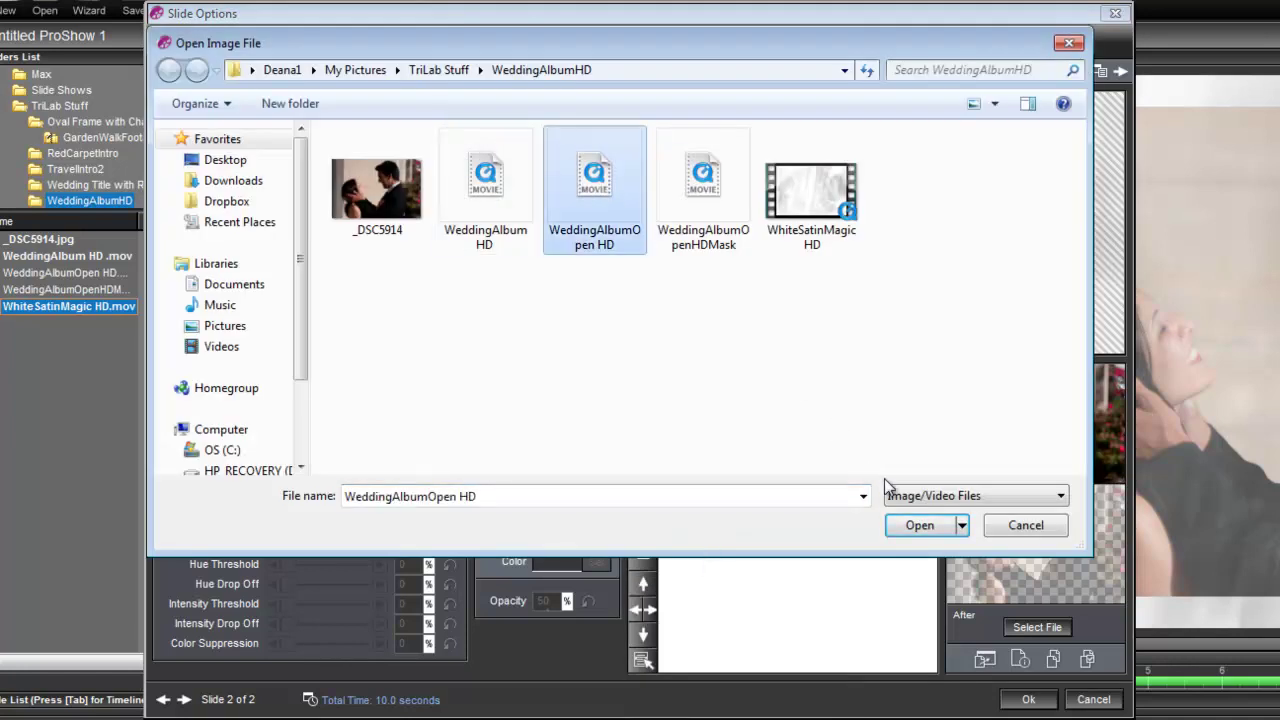
left_click(917, 528)
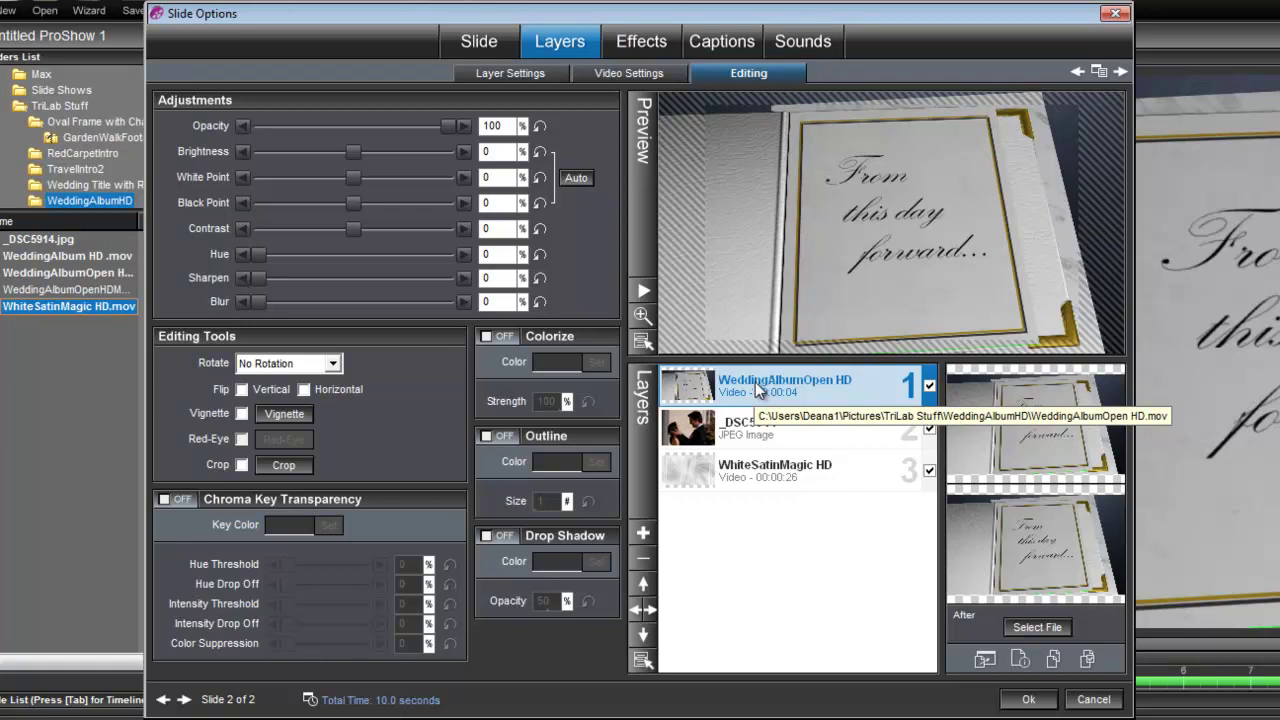
Add WeddingAlbumOpenHDMask as a masking layer, then select the _DSC5914 photo layer.
left_click(644, 535)
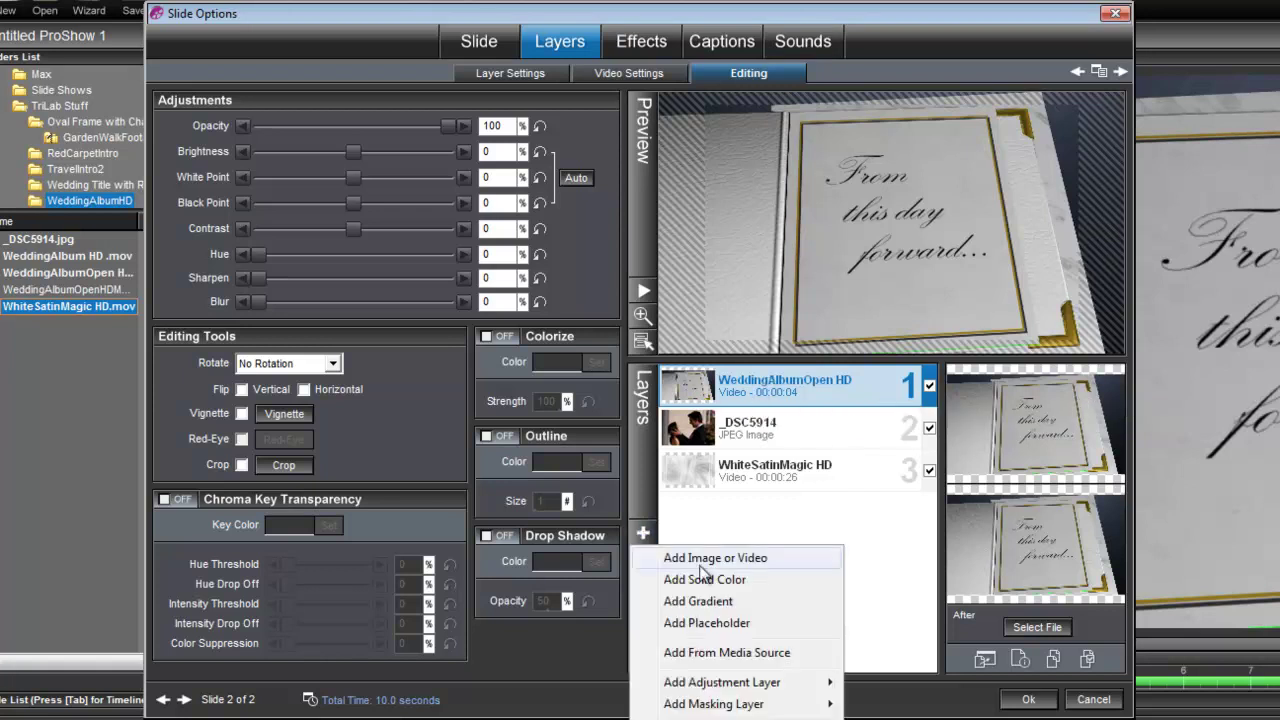
mouse_move(735, 704)
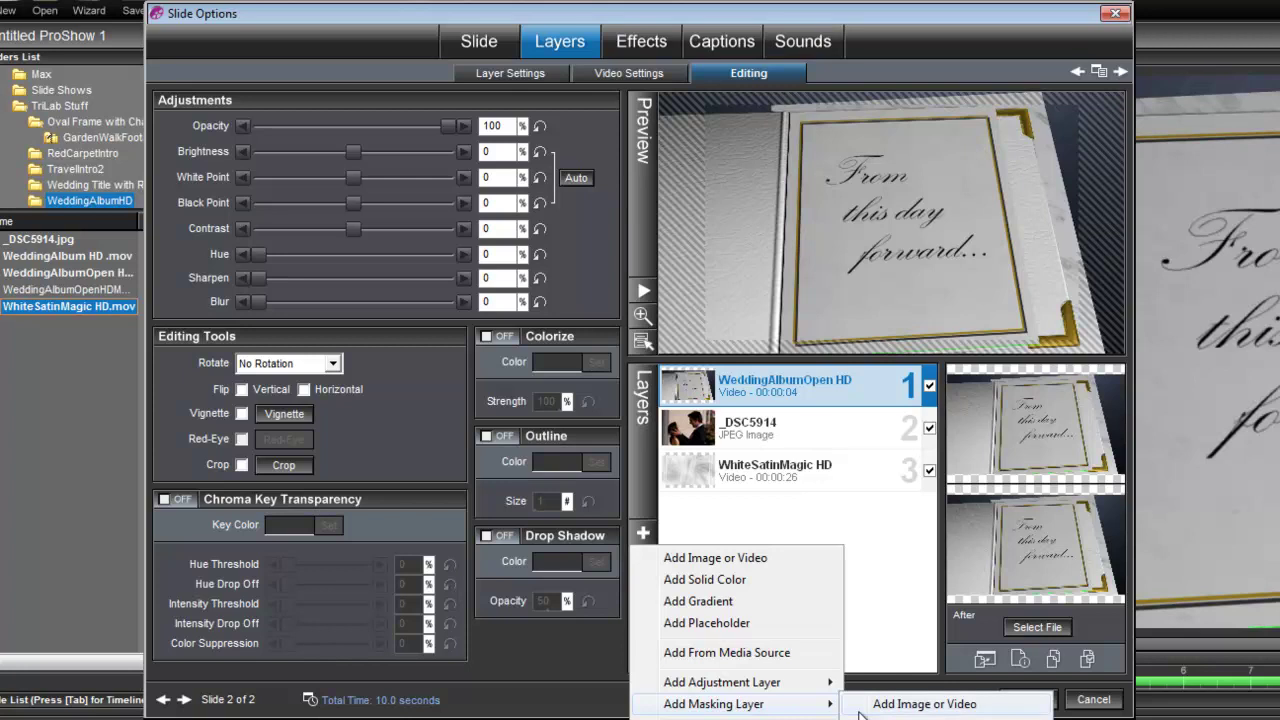
left_click(914, 699)
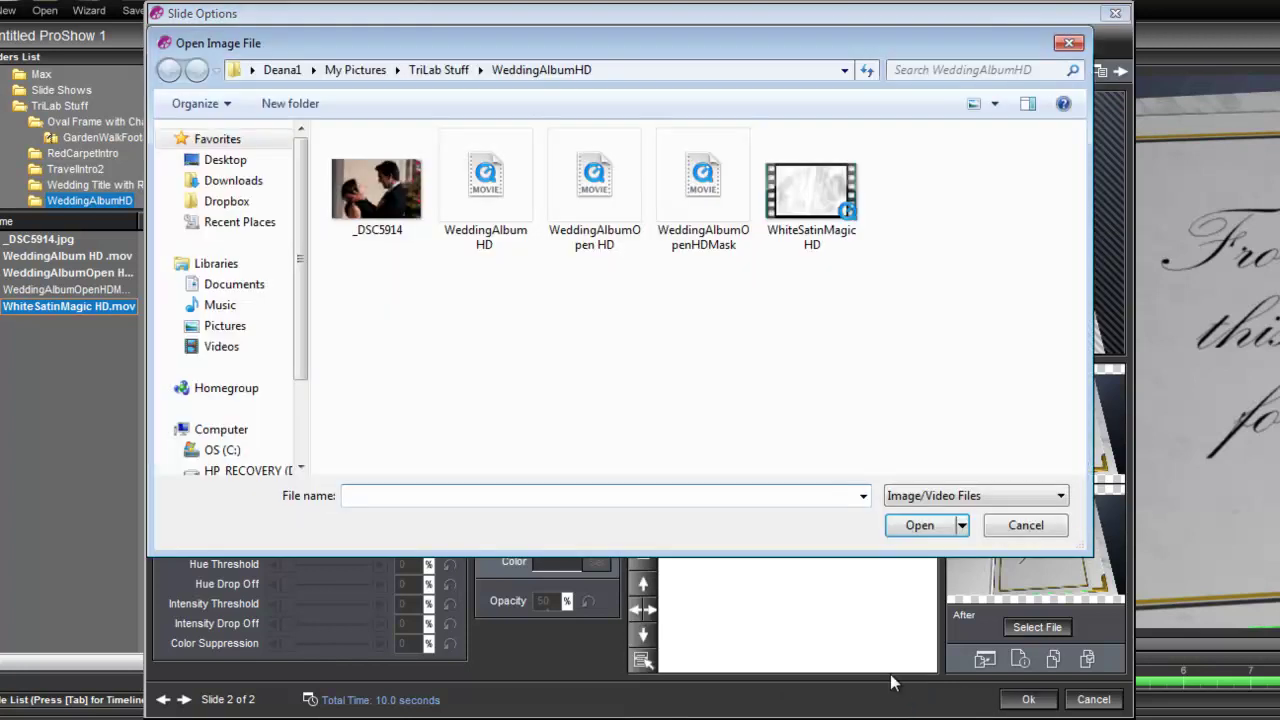
left_click(701, 180)
left_click(903, 528)
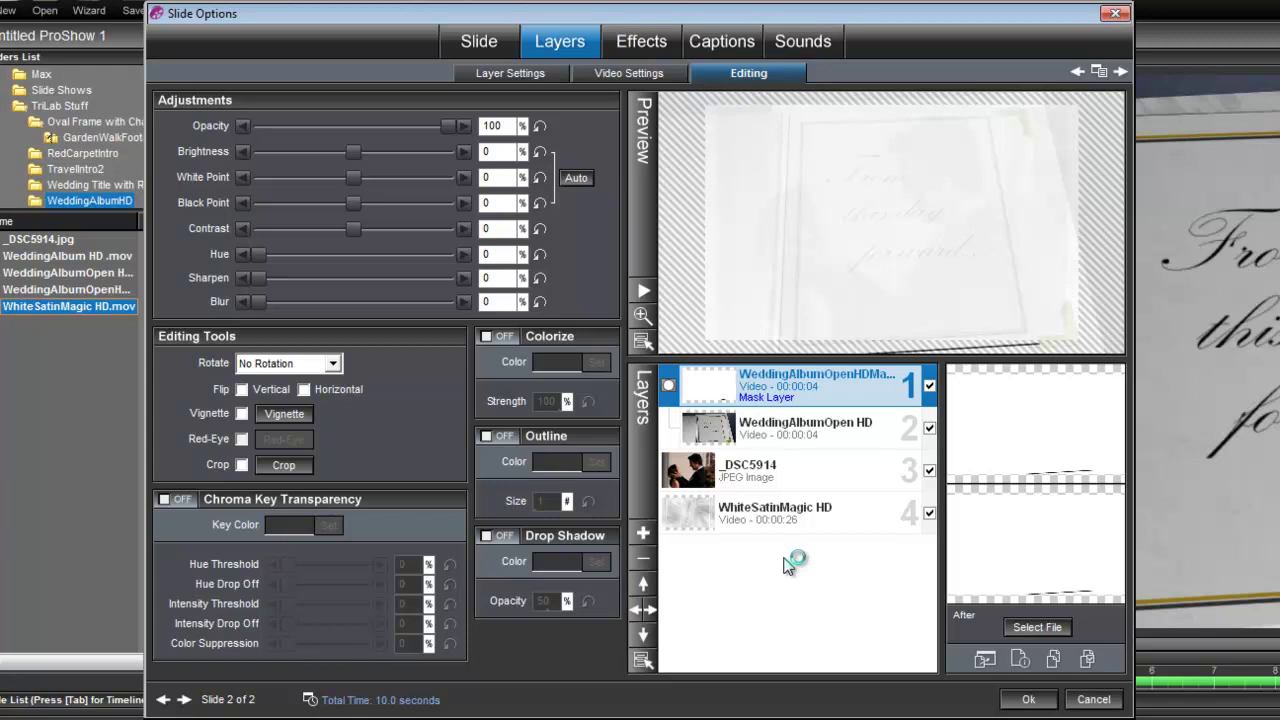
left_click(708, 478)
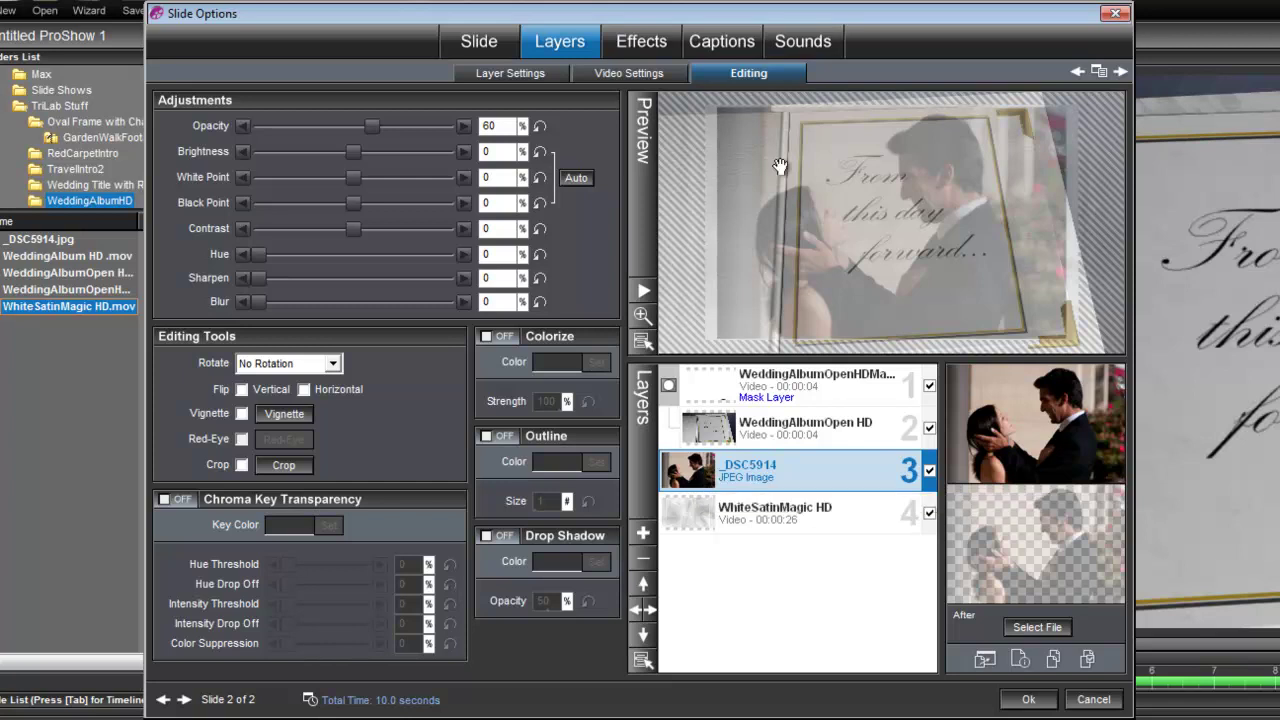
Add a 'Jose & Maria' caption, move it to the lower right, and set its fly-in to Fade Right.
left_click(710, 46)
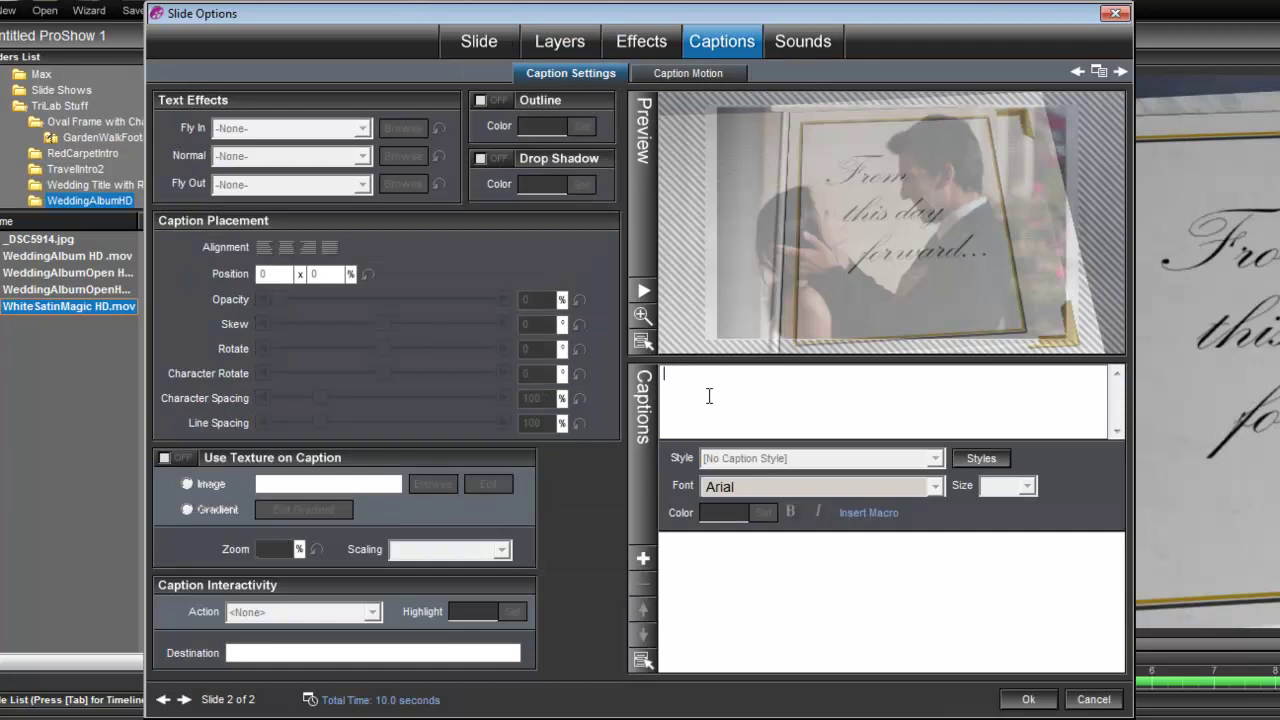
type("J")
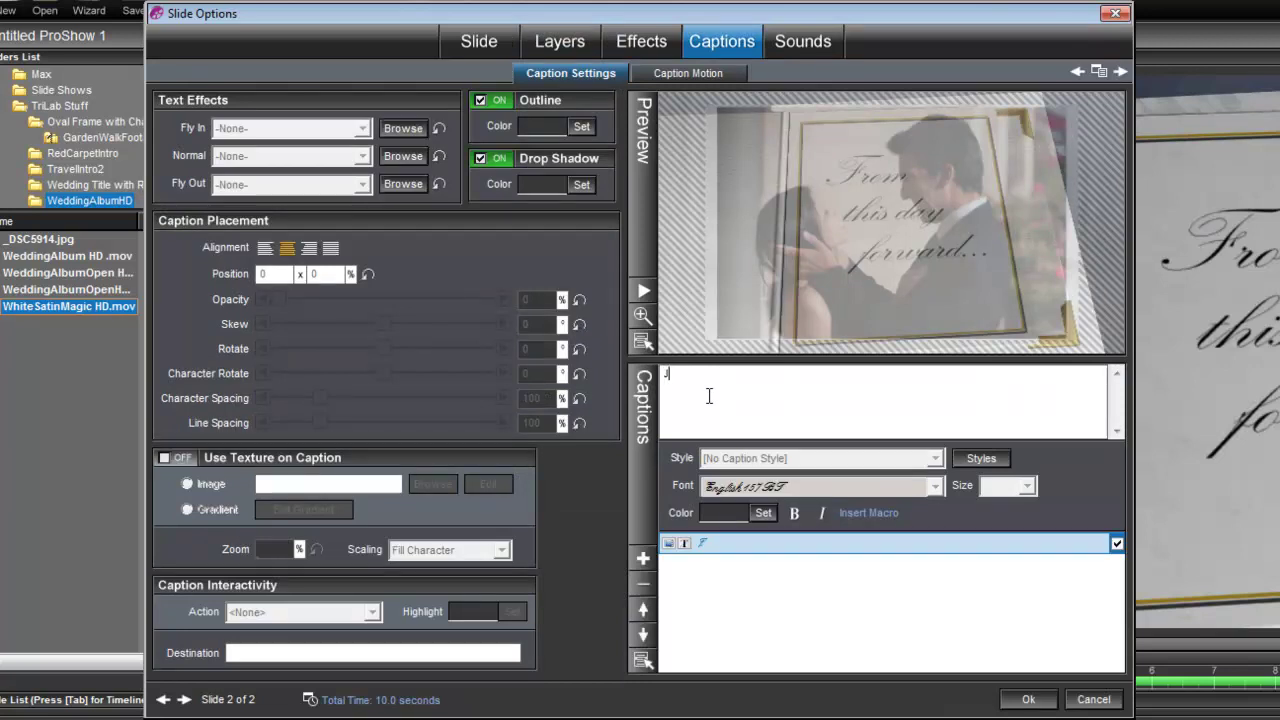
type("ose & Ma")
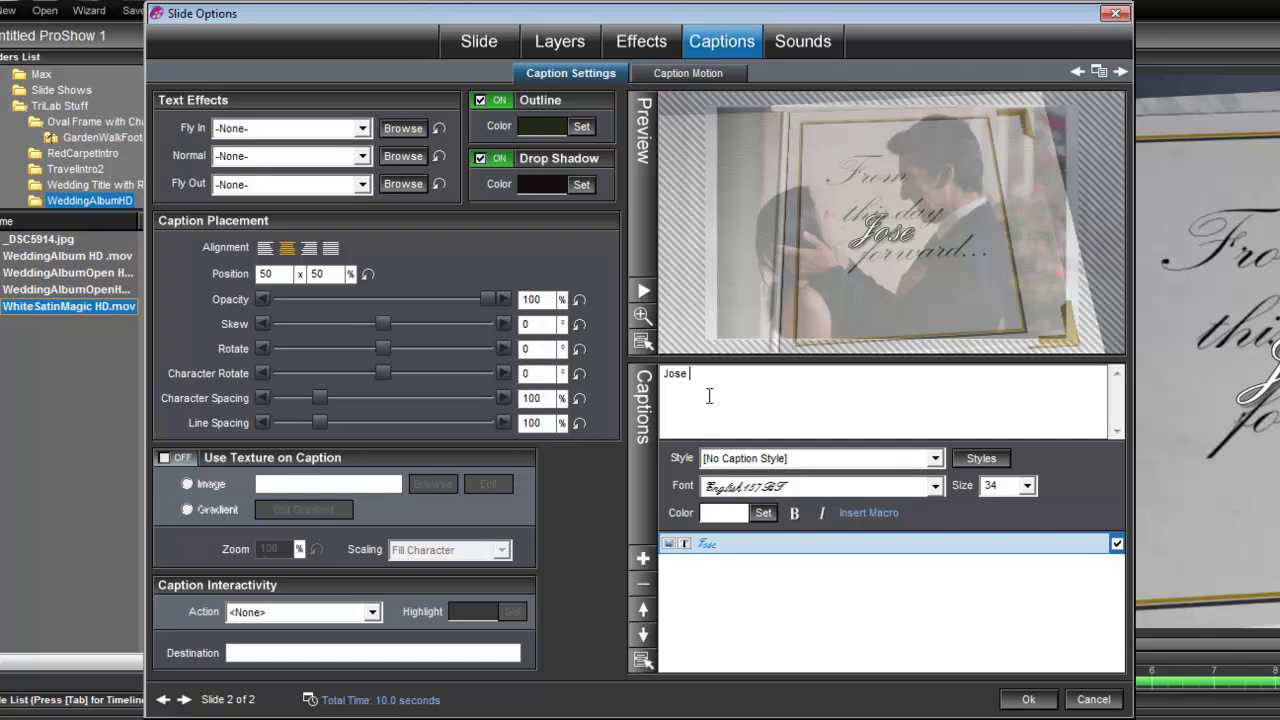
type("ria")
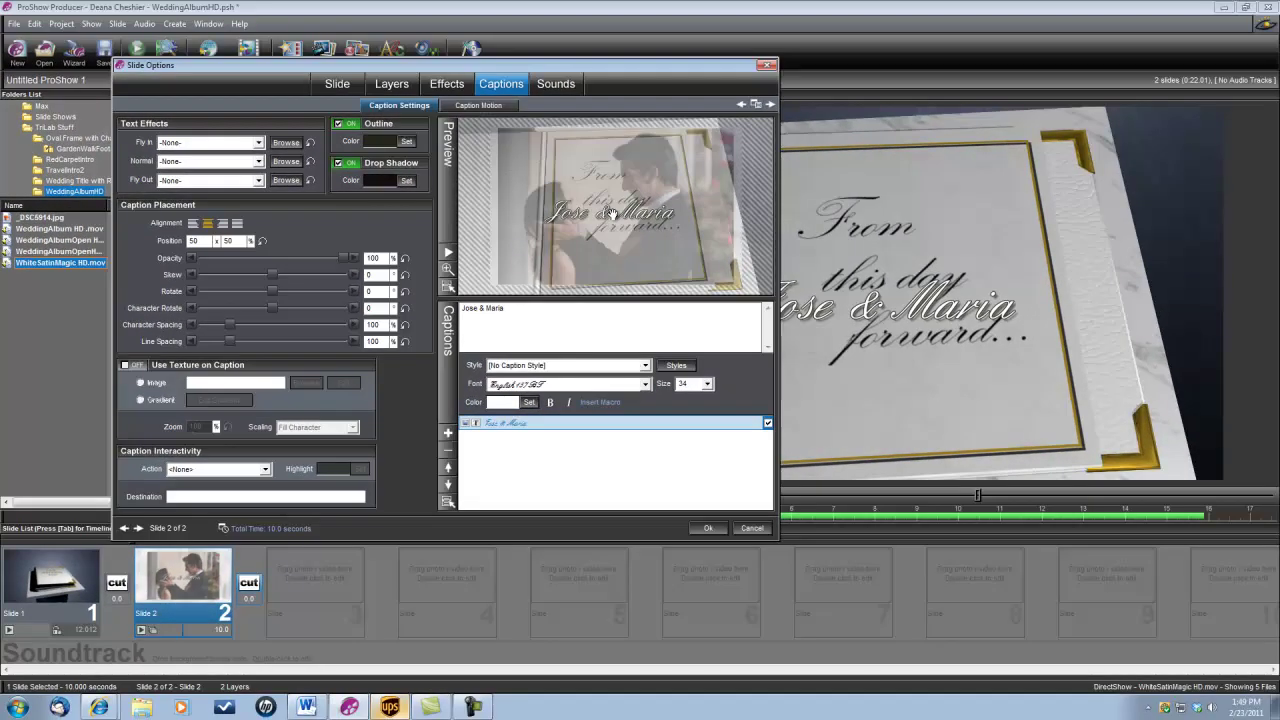
left_click_drag(611, 213, 664, 268)
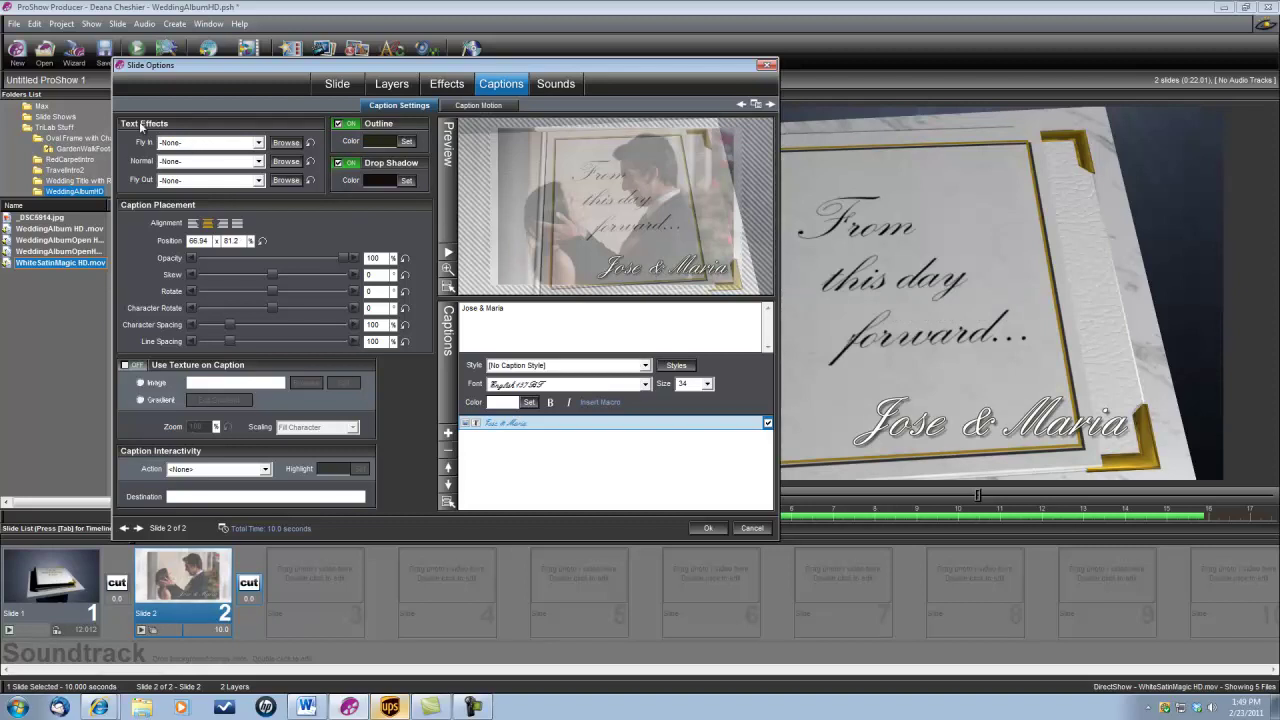
left_click(259, 143)
scroll(260, 178, "down", 3)
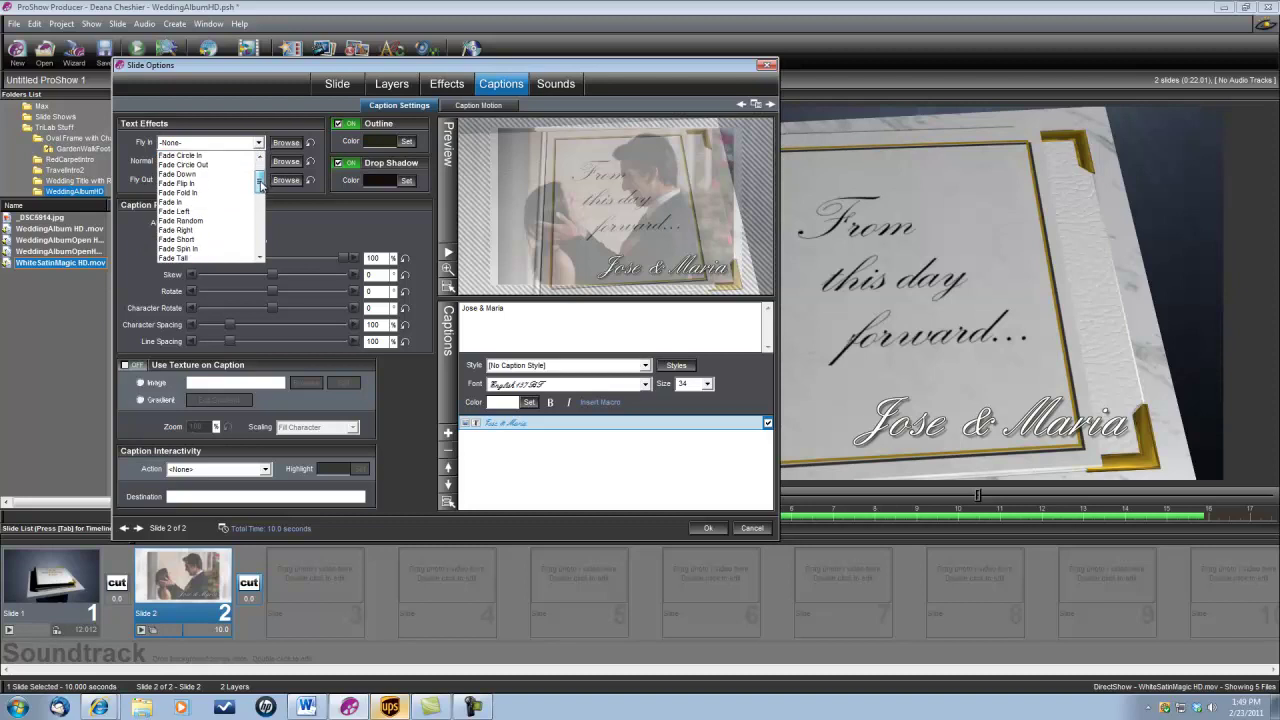
left_click(190, 238)
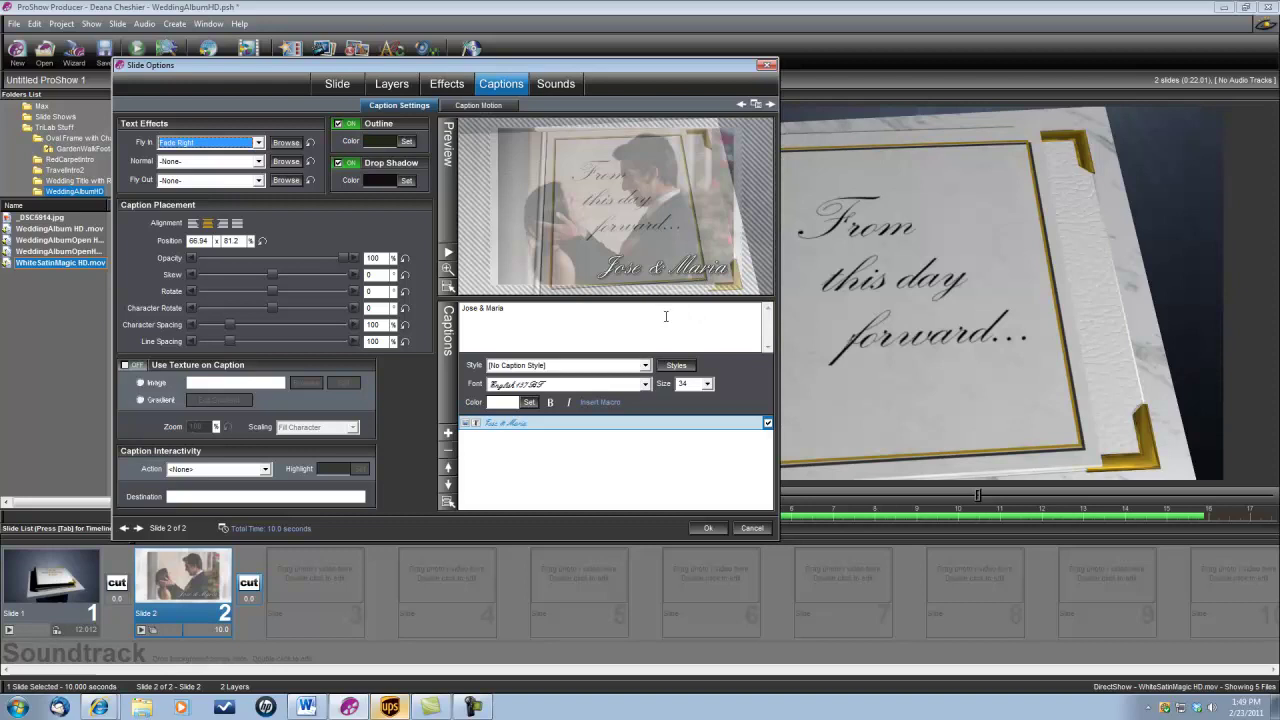
Drag the caption's first keyframe so it appears about 5 seconds in, then close Slide Options.
left_click(476, 106)
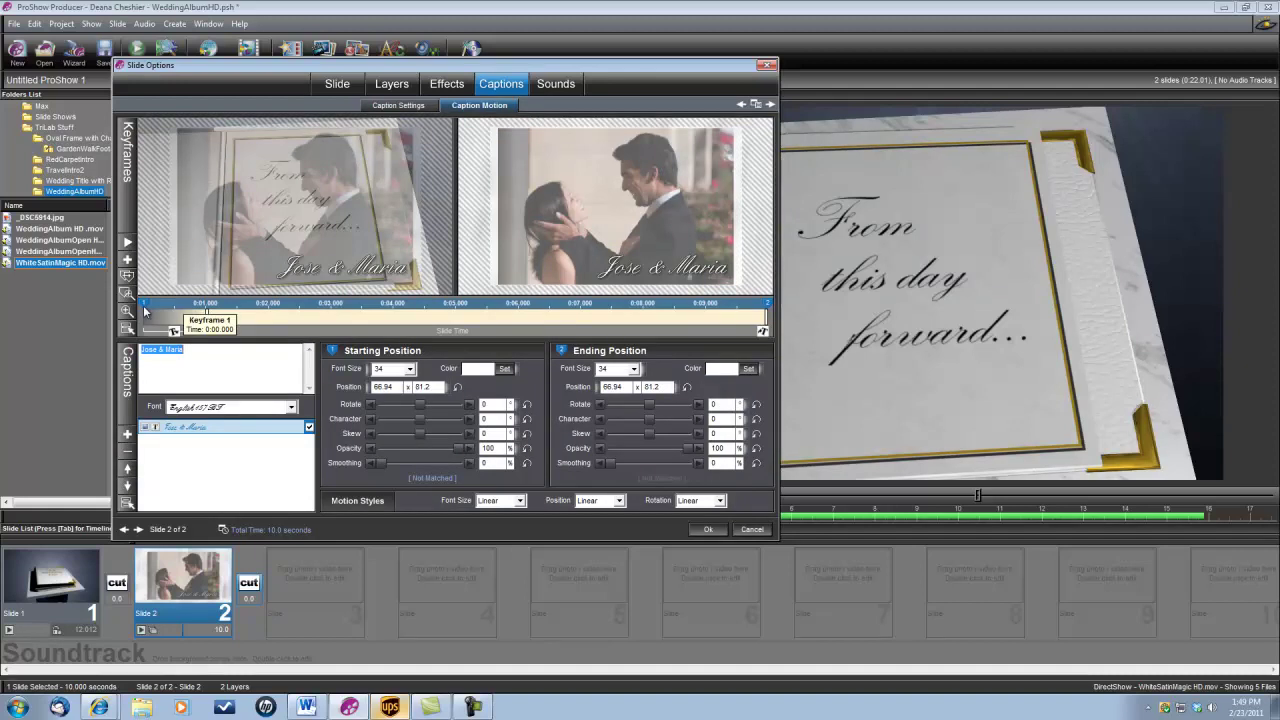
left_click_drag(173, 308, 456, 316)
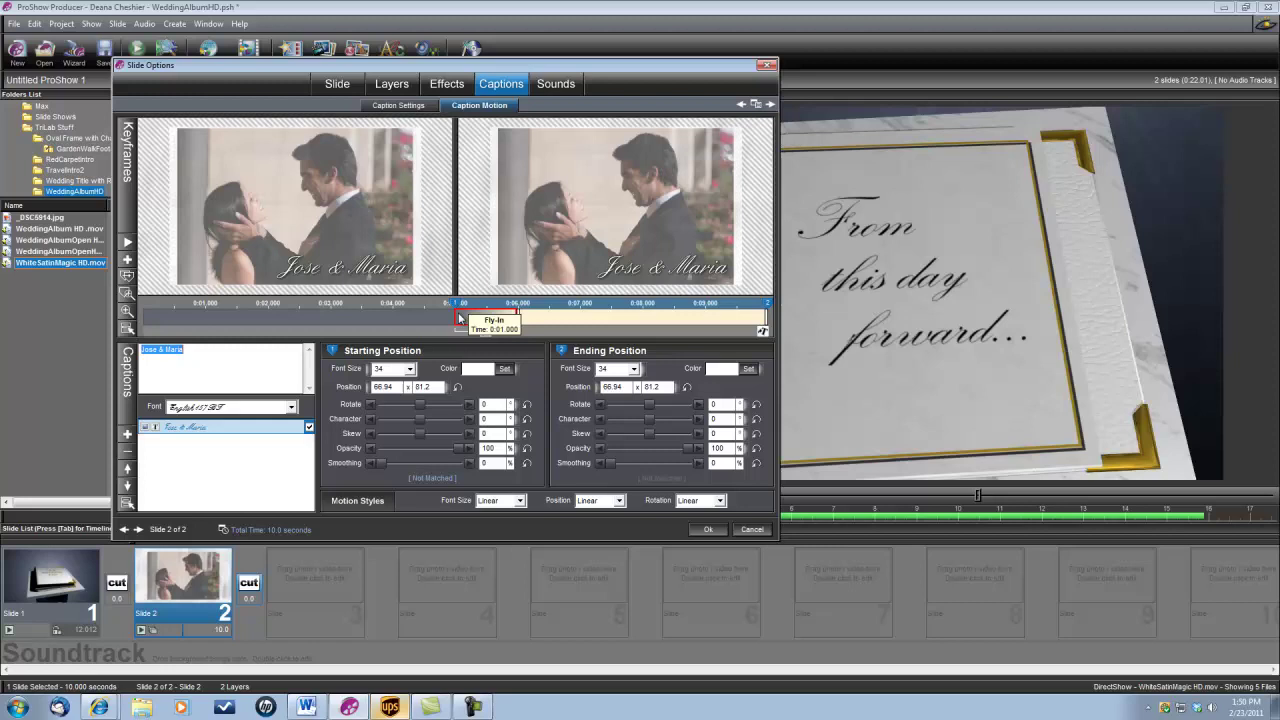
left_click(706, 530)
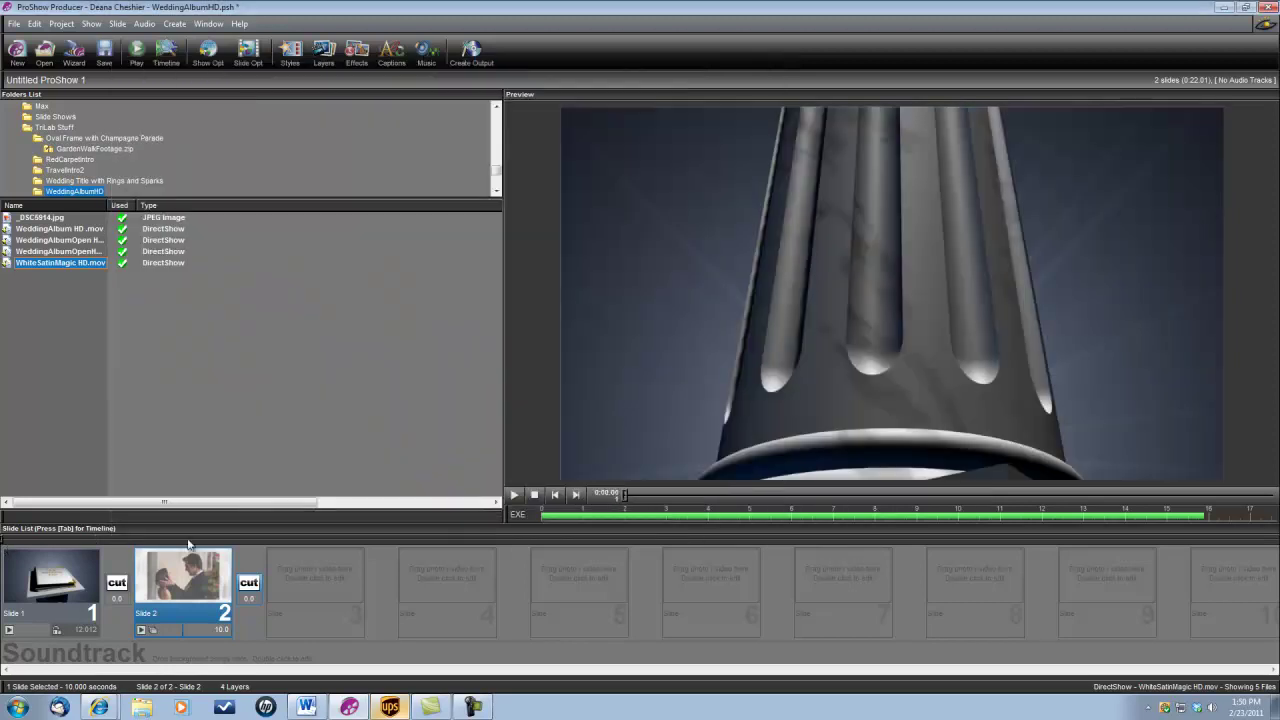
Play the 22.01-second two-slide show from the beginning in the preview.
left_click(513, 495)
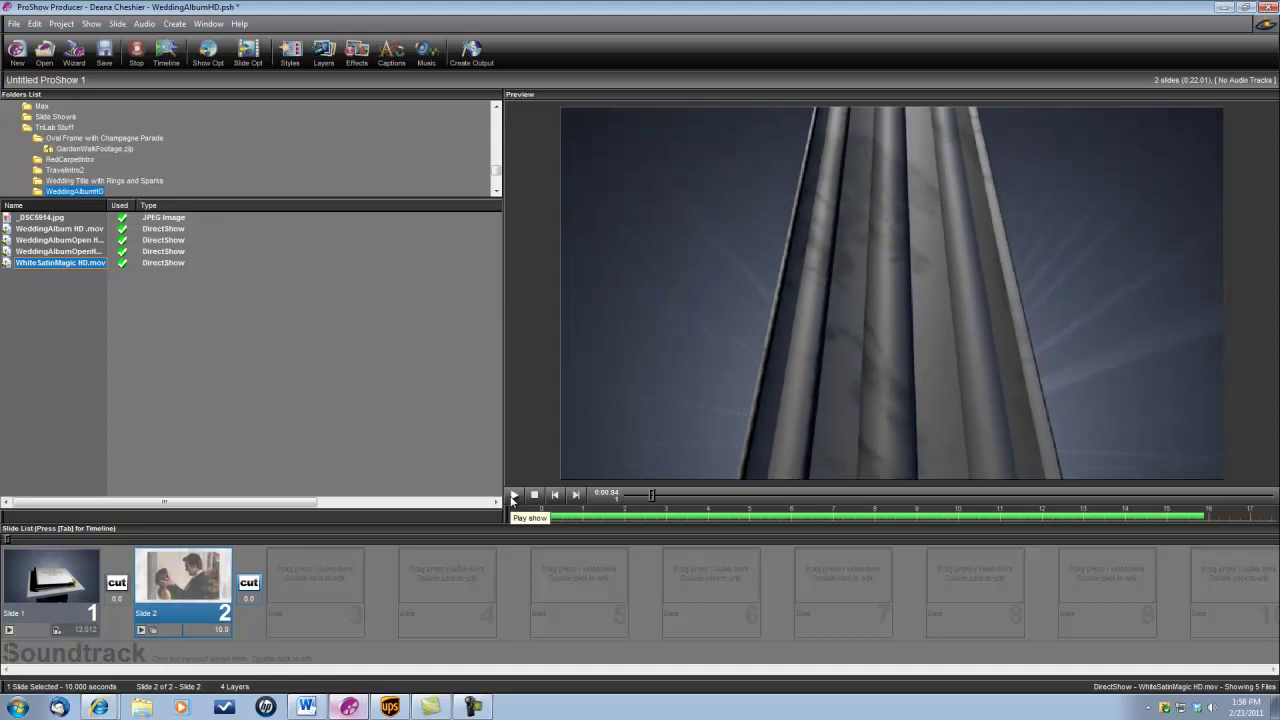